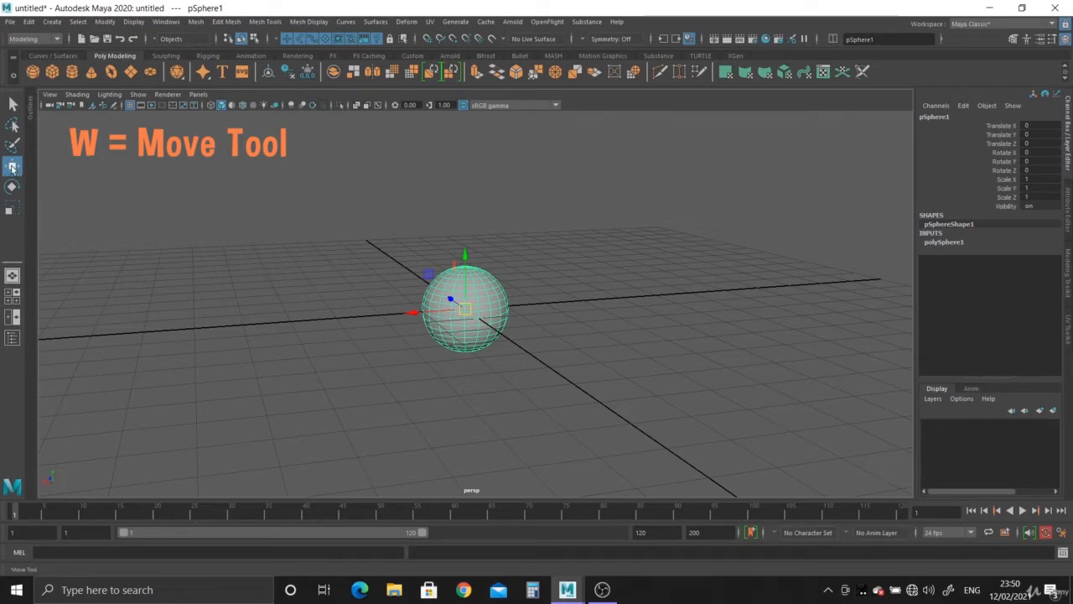
# Move the sphere to two new positions with the Move tool, then undo both moves
pyautogui.keyDown('alt'); pyautogui.moveTo(414, 376); pyautogui.dragTo(393, 374); pyautogui.keyUp('alt')
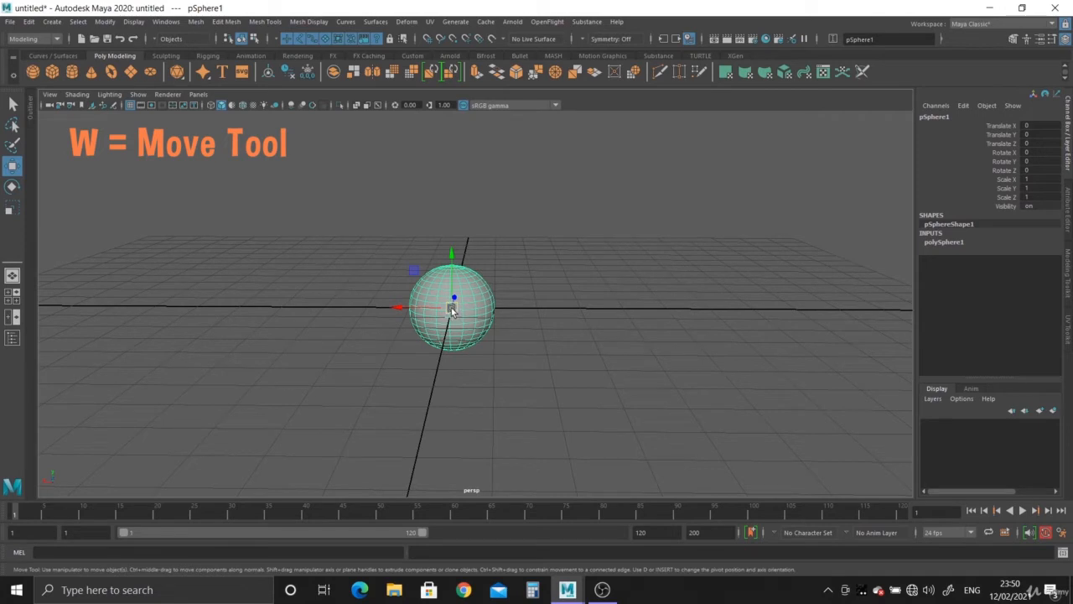
pyautogui.moveTo(451, 309); pyautogui.dragTo(612, 210)
pyautogui.scroll(-3, 546, 298)
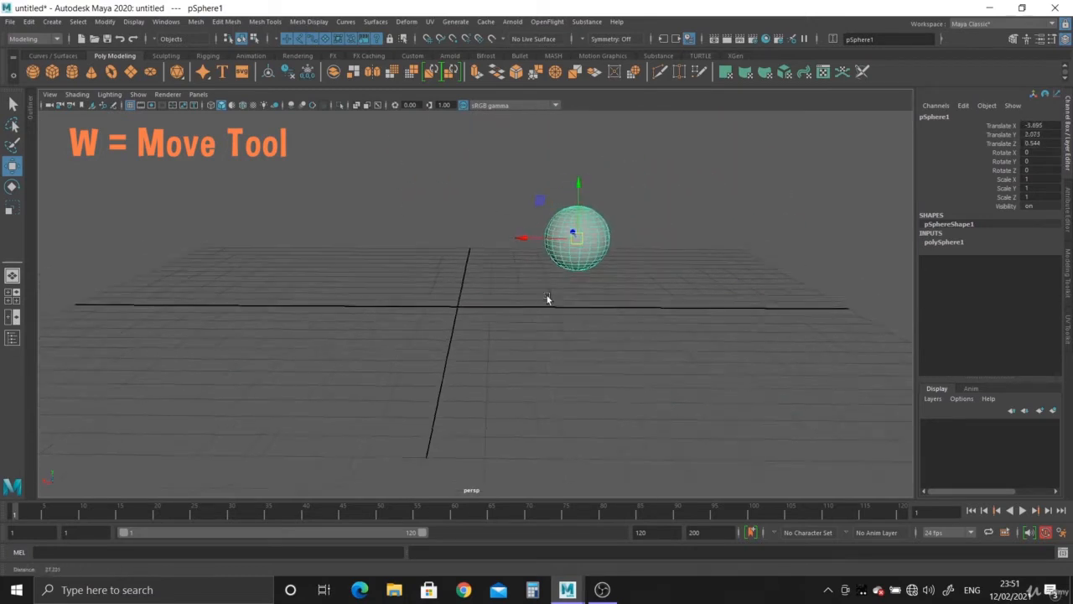
pyautogui.keyDown('alt'); pyautogui.moveTo(546, 298); pyautogui.dragTo(573, 302); pyautogui.keyUp('alt')
pyautogui.moveTo(548, 232); pyautogui.dragTo(537, 299)
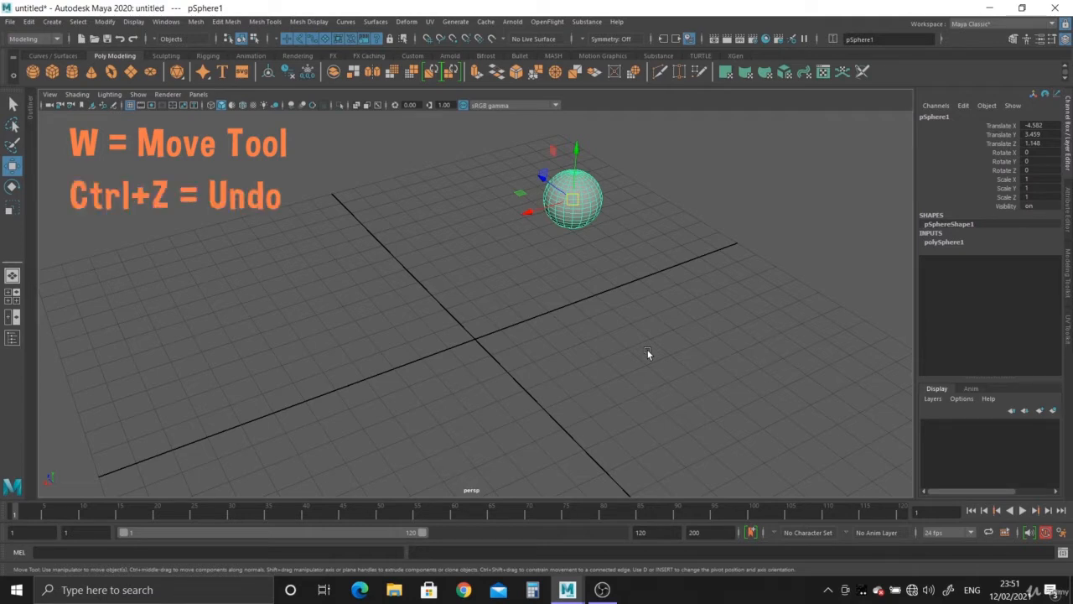
pyautogui.hotkey('ctrl', 'z')
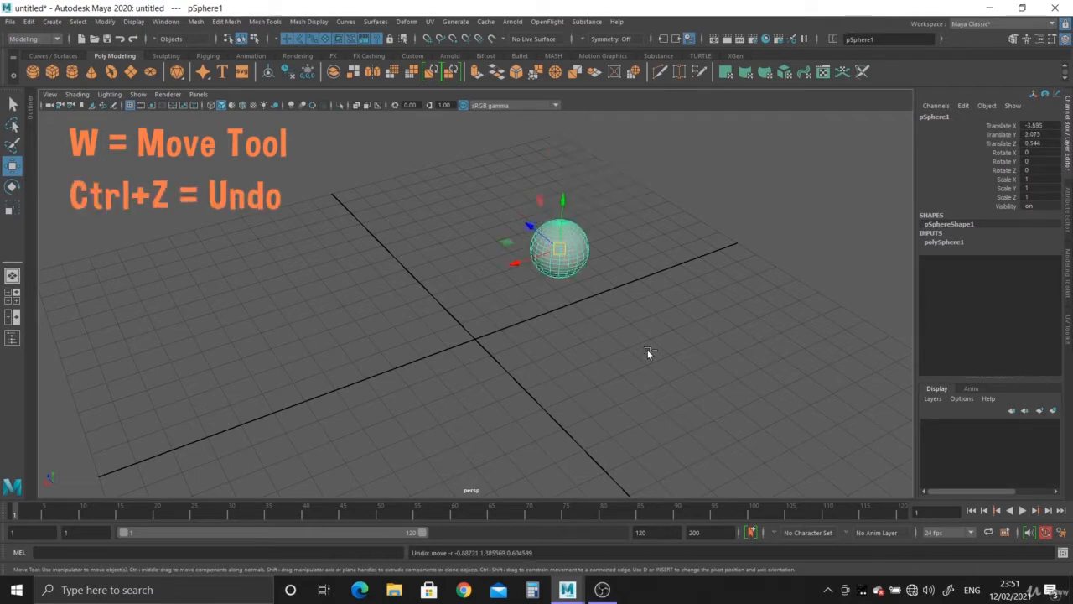
pyautogui.hotkey('ctrl', 'z')
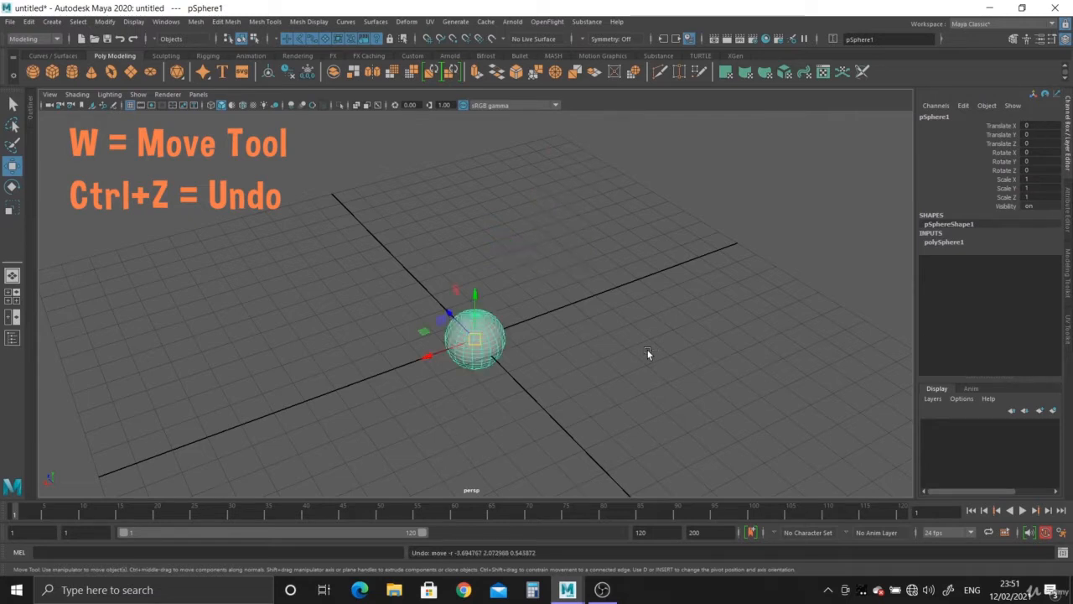
# Move the sphere up and to the right of the origin with the Move tool
pyautogui.keyDown('alt'); pyautogui.moveTo(647, 349); pyautogui.dragTo(537, 361); pyautogui.keyUp('alt')
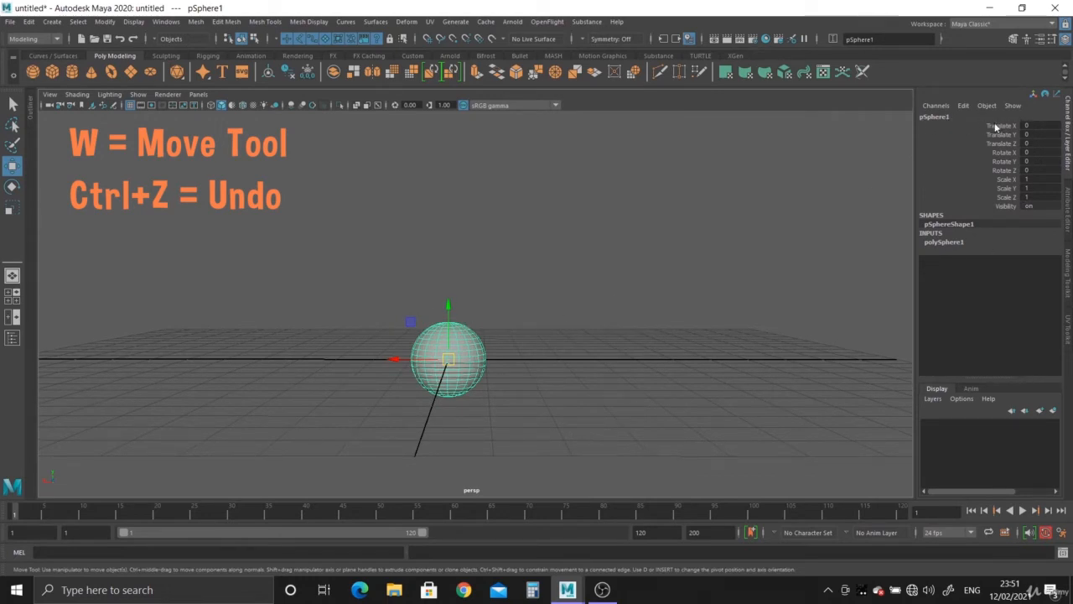
pyautogui.moveTo(997, 127); pyautogui.dragTo(1000, 145)
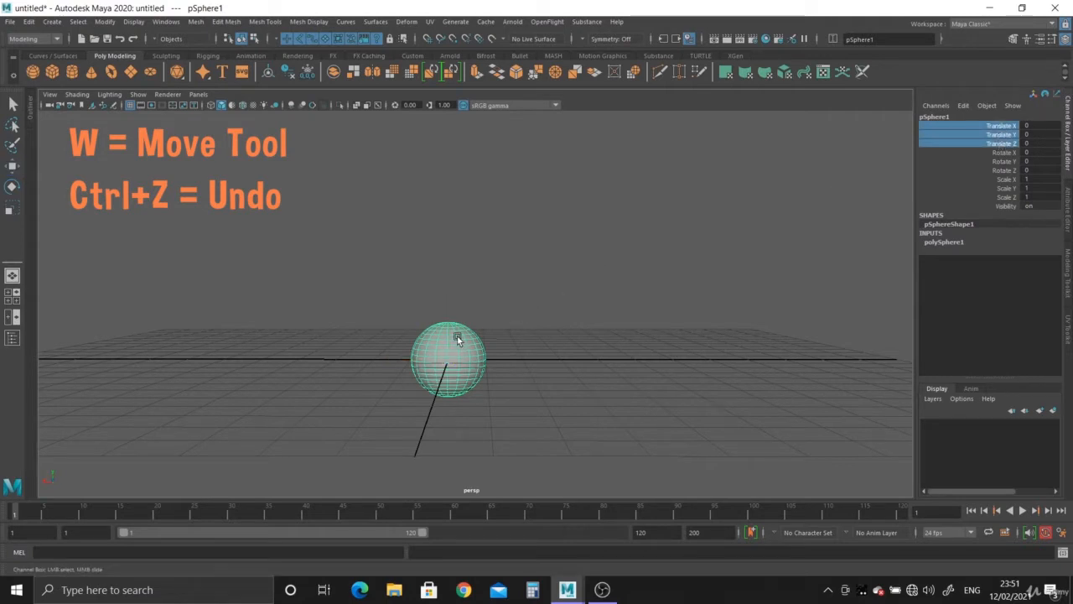
pyautogui.scroll(-2, 507, 377)
pyautogui.press('w')
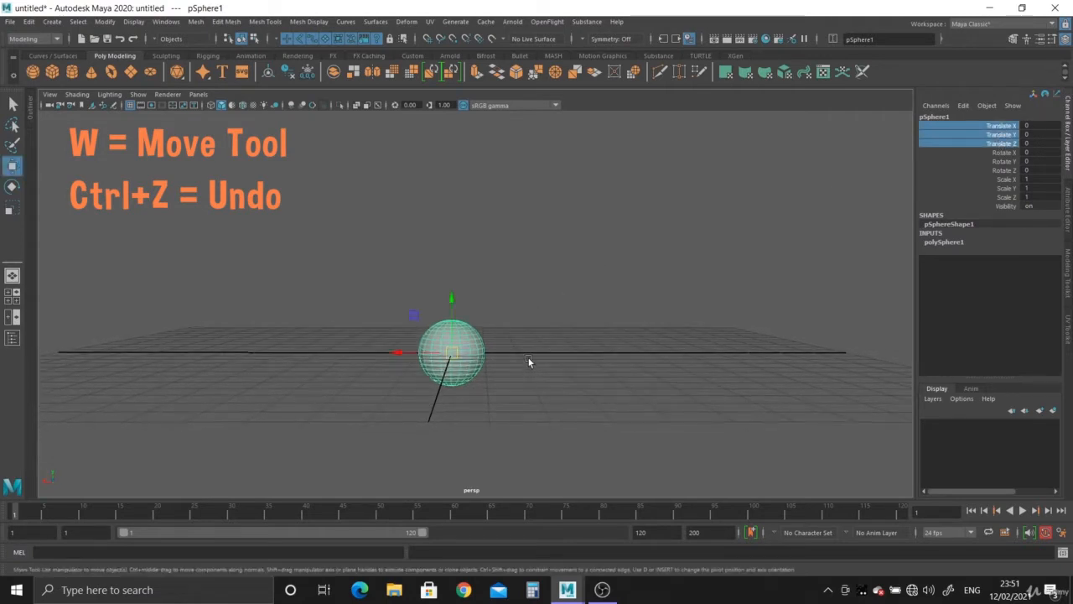
pyautogui.moveTo(459, 358); pyautogui.dragTo(739, 197)
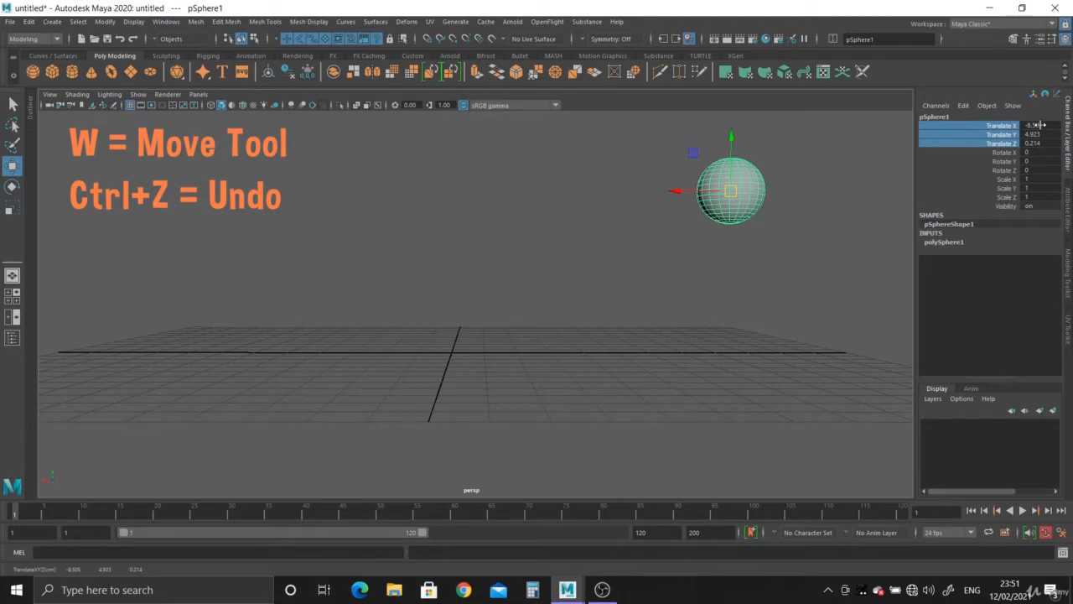
# Reset the sphere's Translate X, Y and Z values to 0
pyautogui.moveTo(1040, 125); pyautogui.dragTo(1040, 143)
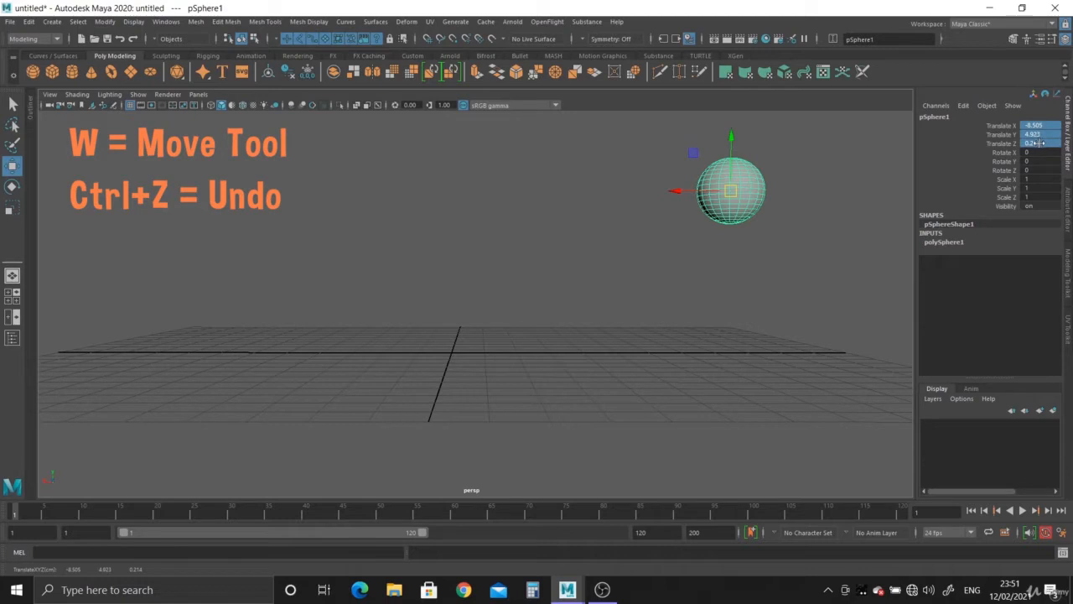
pyautogui.doubleClick(1039, 143)
pyautogui.press('Return')
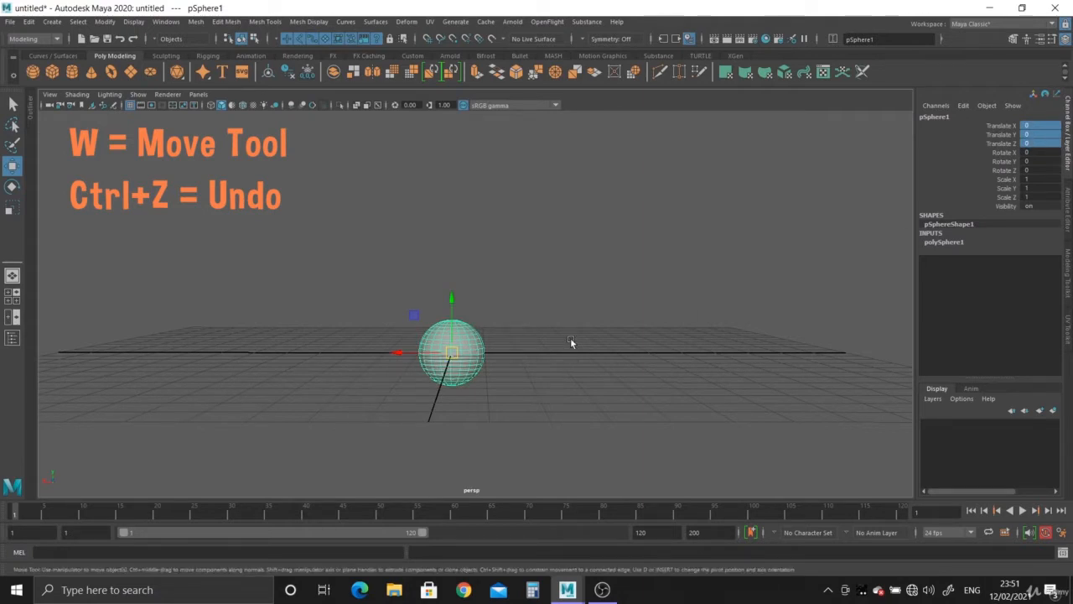
# Rotate the sphere freely in several directions with the Rotate tool
pyautogui.press('e')
pyautogui.moveTo(464, 339); pyautogui.dragTo(496, 404)
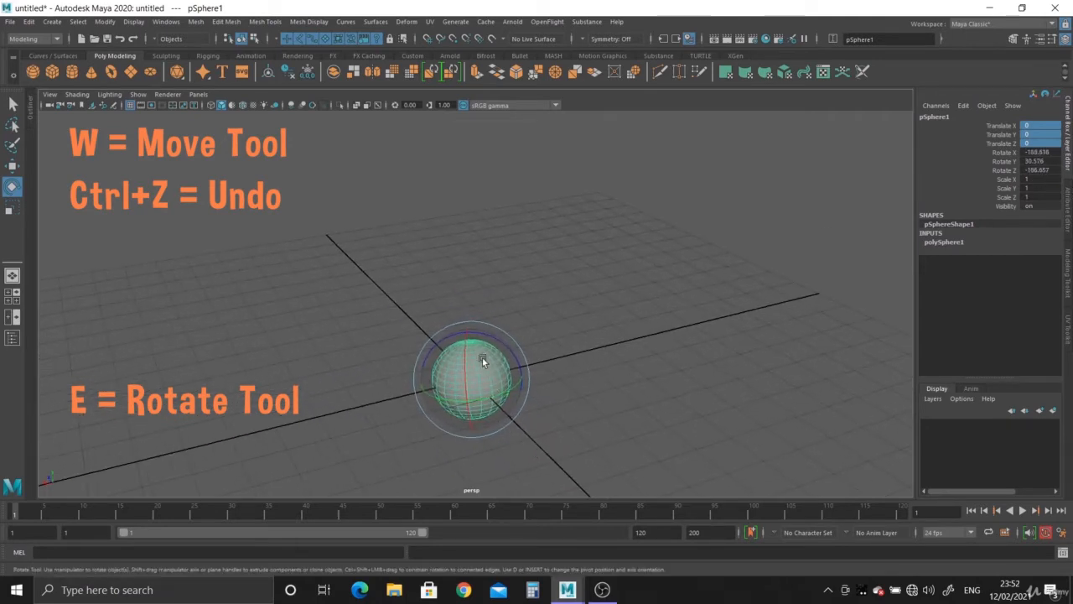
pyautogui.moveTo(482, 359)
pyautogui.mouseDown()
pyautogui.moveTo(488, 345)
pyautogui.moveTo(472, 354)
pyautogui.mouseUp()
pyautogui.keyDown('alt'); pyautogui.moveTo(713, 276); pyautogui.dragTo(568, 344); pyautogui.keyUp('alt')
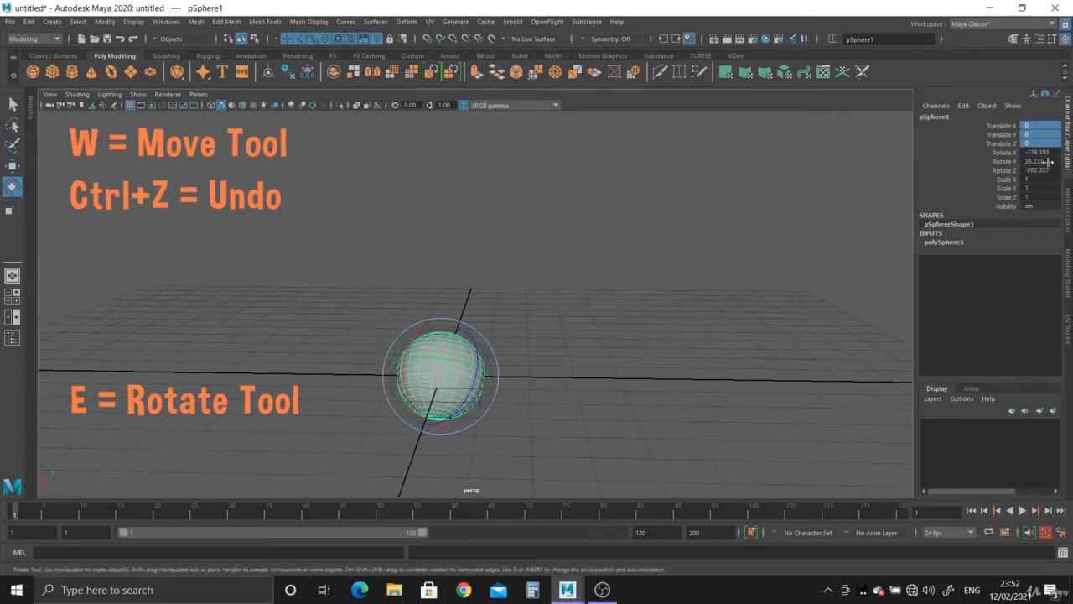
# Reset the sphere's Rotate X, Y and Z values to 0
pyautogui.moveTo(1042, 153); pyautogui.dragTo(1039, 170)
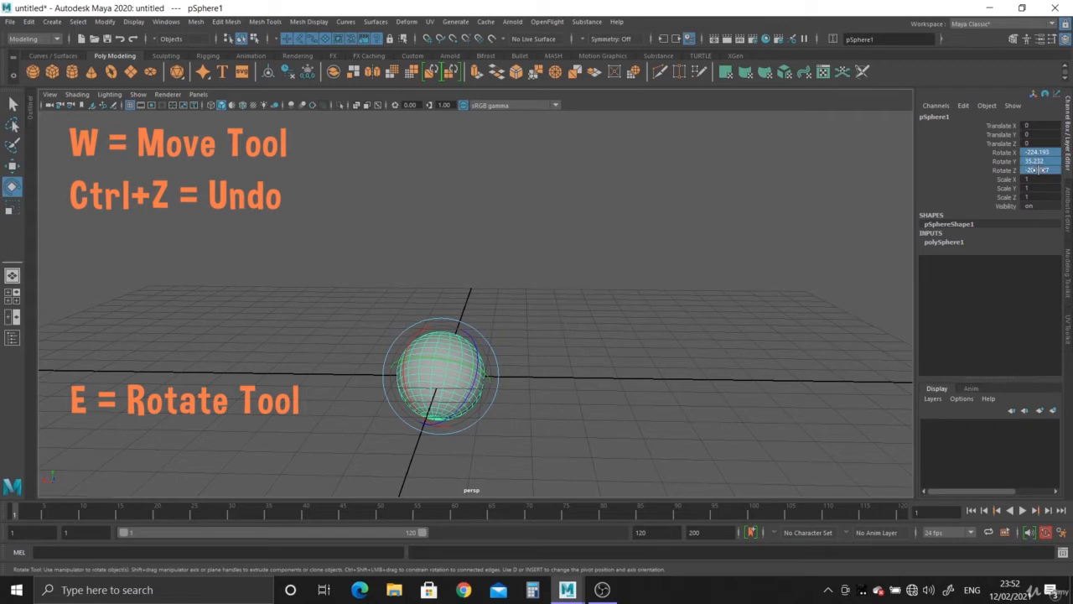
pyautogui.doubleClick(1040, 171)
pyautogui.write('0')
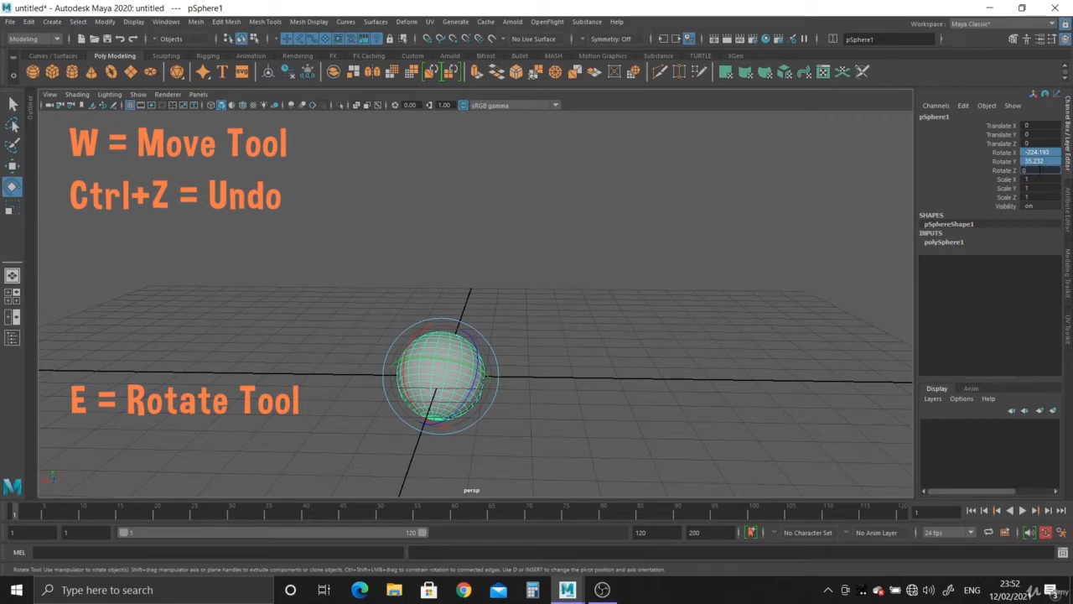
pyautogui.press('Return')
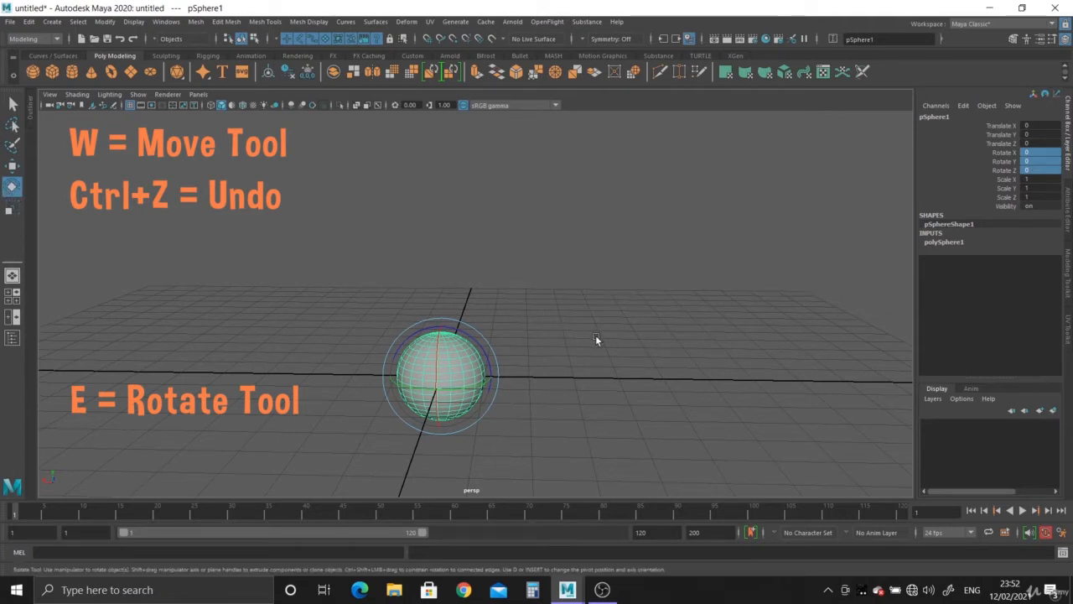
# Scale the sphere up uniformly with the Scale tool
pyautogui.press('r')
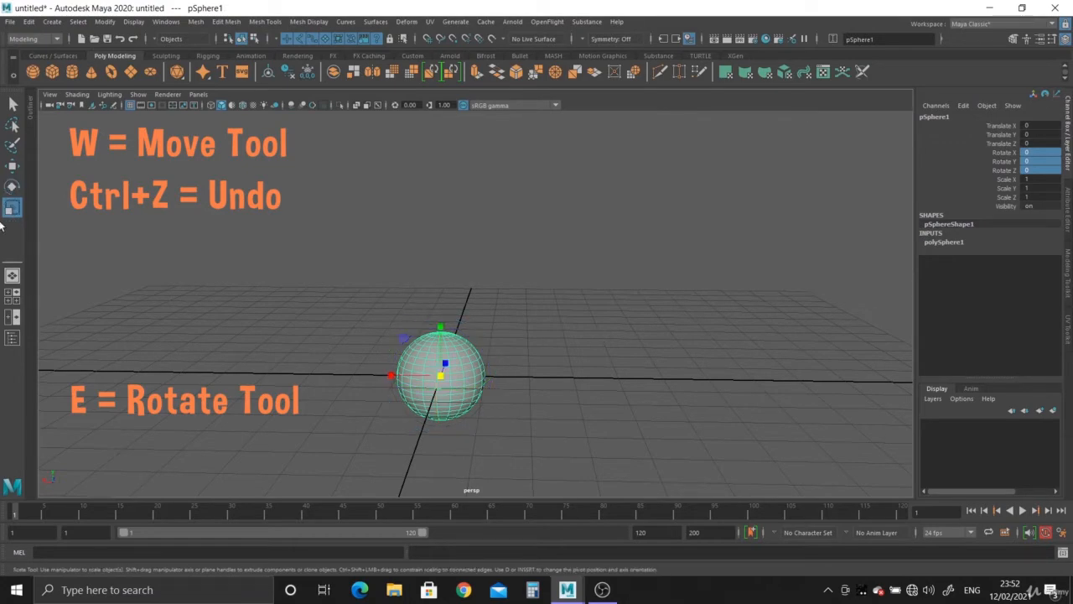
pyautogui.keyDown('alt'); pyautogui.moveTo(478, 398); pyautogui.dragTo(541, 394); pyautogui.keyUp('alt')
pyautogui.keyDown('alt'); pyautogui.moveTo(539, 403); pyautogui.dragTo(537, 350, button='middle'); pyautogui.keyUp('alt')
pyautogui.scroll(3, 486, 339)
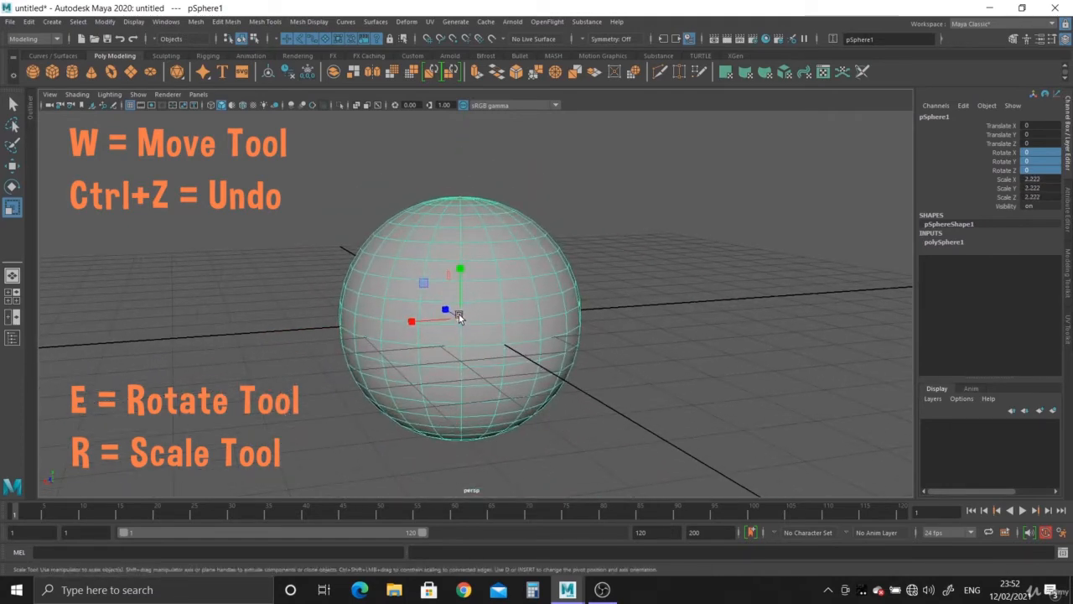
pyautogui.moveTo(459, 316); pyautogui.dragTo(484, 344)
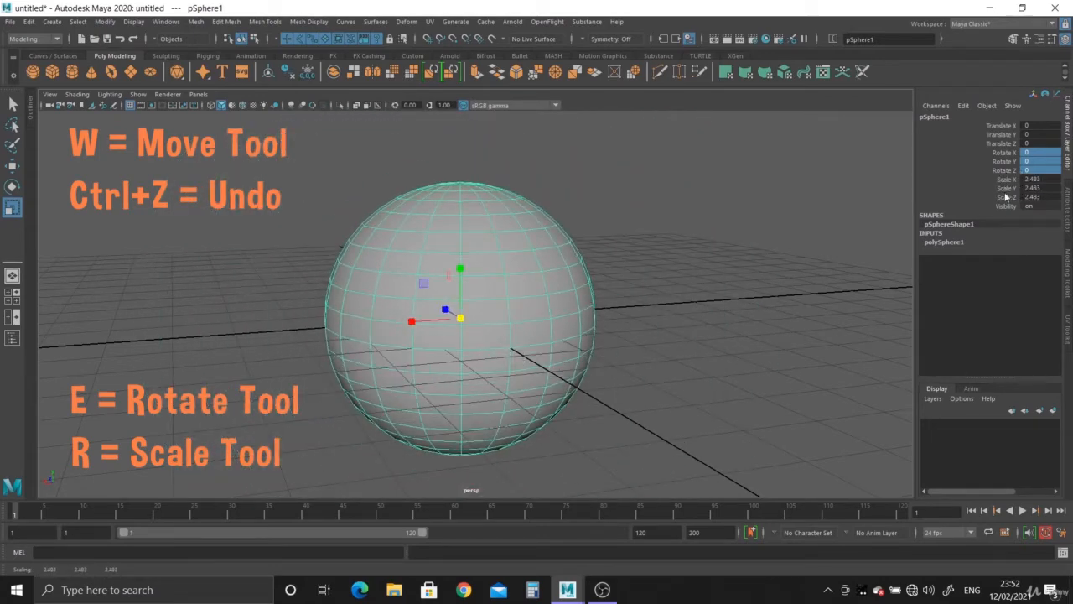
# Set the sphere's Scale X, Y and Z values to 0
pyautogui.moveTo(1037, 178); pyautogui.dragTo(1029, 198)
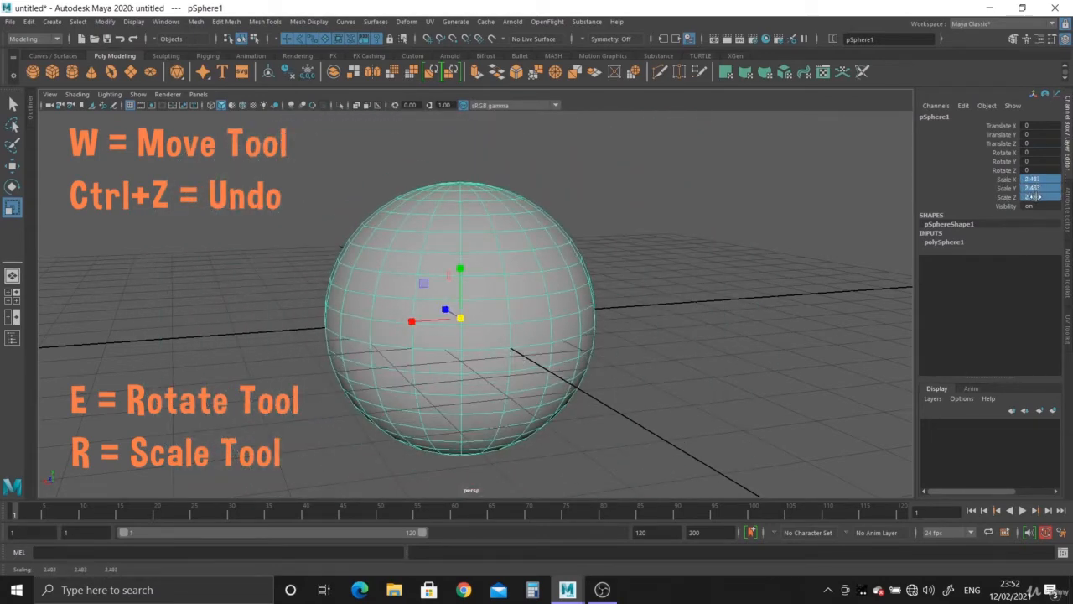
pyautogui.write('0')
pyautogui.press('Return')
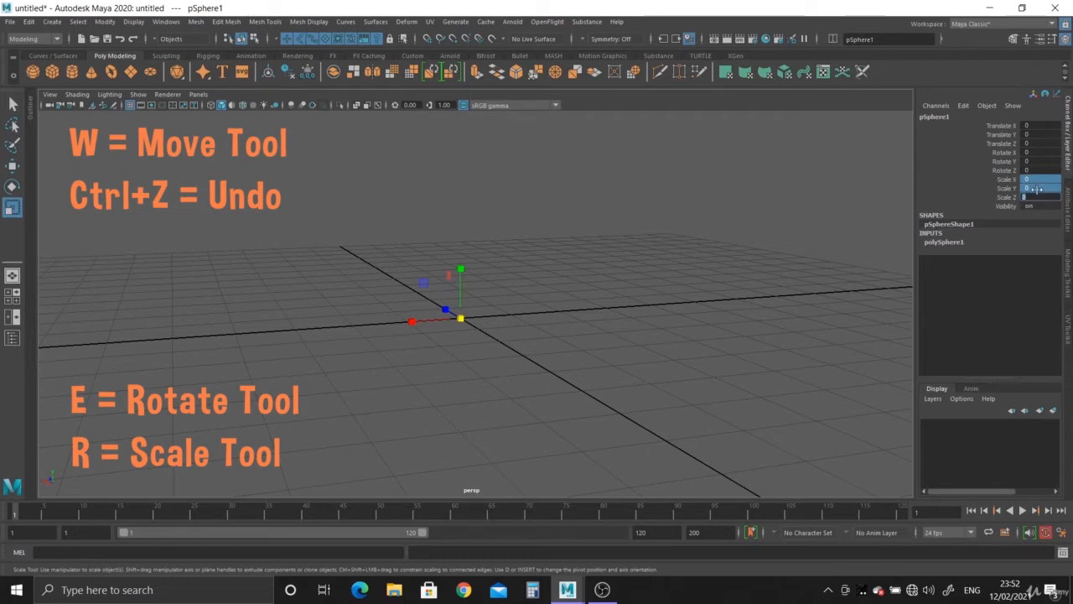
# Set the sphere's Scale X, Y and Z values to 0.5, then back to 1
pyautogui.press('Return')
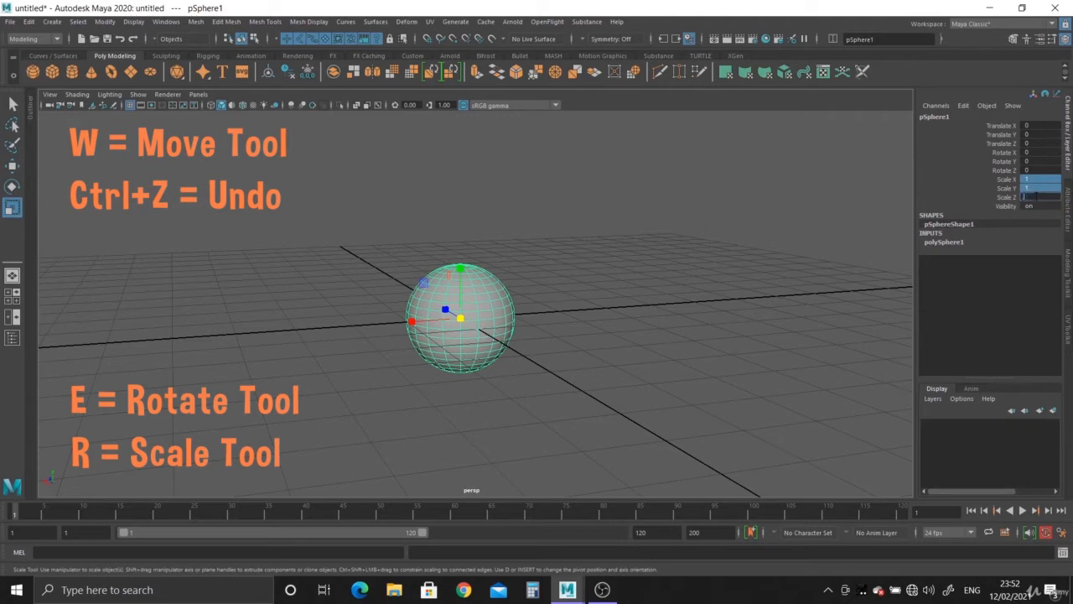
pyautogui.write('0.5')
pyautogui.press('Return')
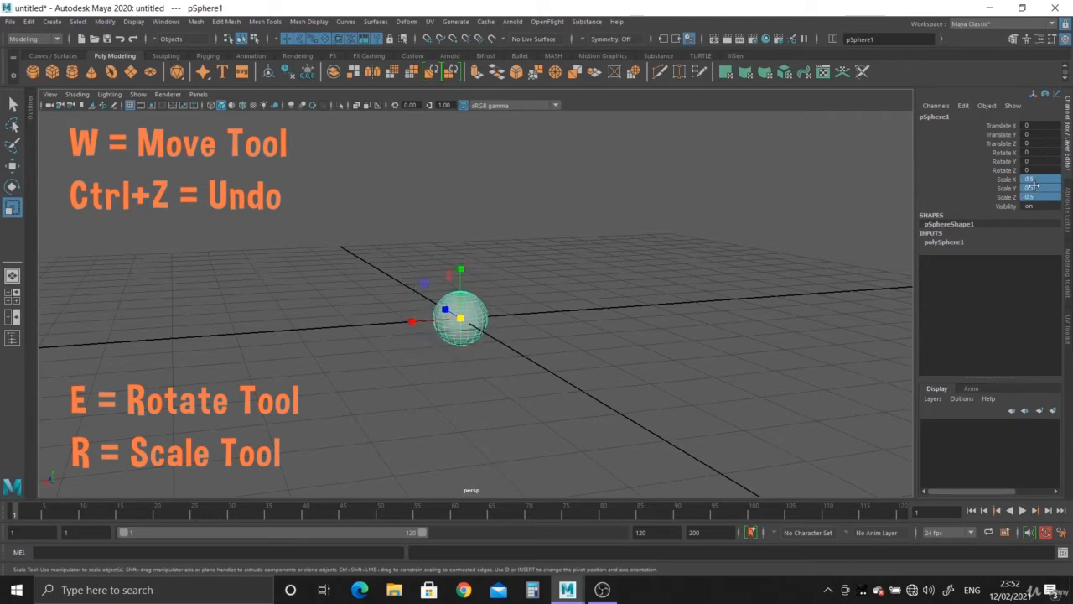
pyautogui.moveTo(1038, 178); pyautogui.dragTo(1040, 196)
pyautogui.write('1')
pyautogui.press('Return')
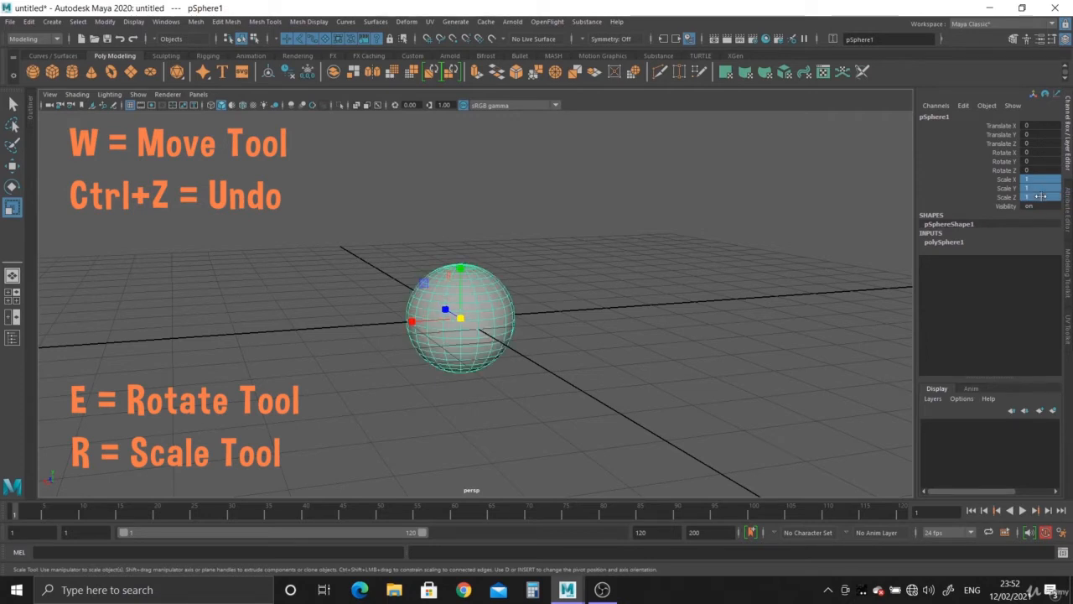
# Scale the sphere up uniformly and stretch it along Y, then reset all scale values to 1
pyautogui.moveTo(460, 318); pyautogui.dragTo(496, 335)
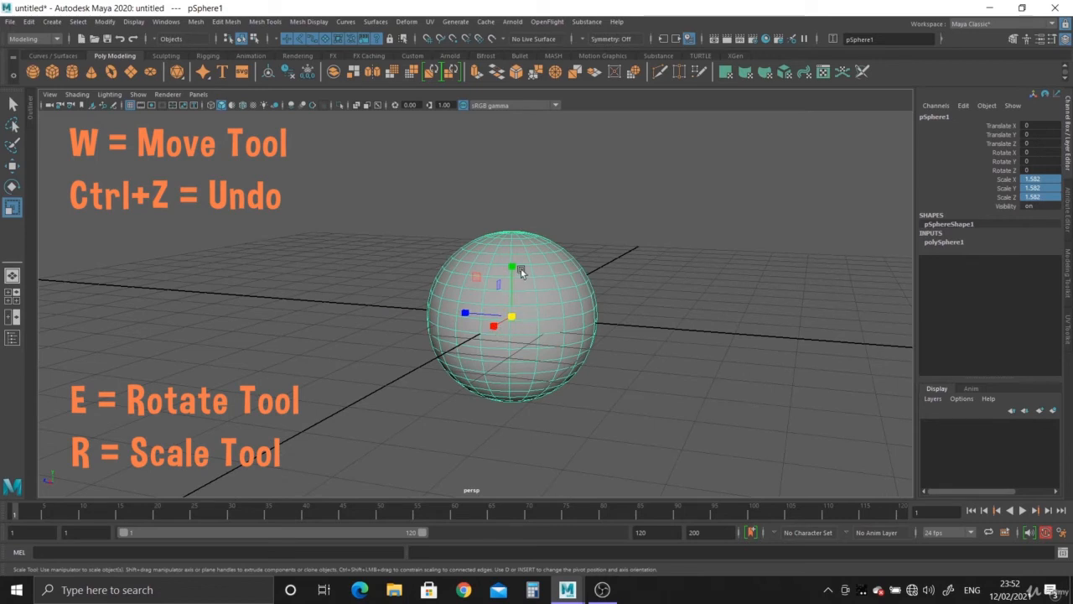
pyautogui.keyDown('alt'); pyautogui.moveTo(520, 268); pyautogui.dragTo(514, 344); pyautogui.keyUp('alt')
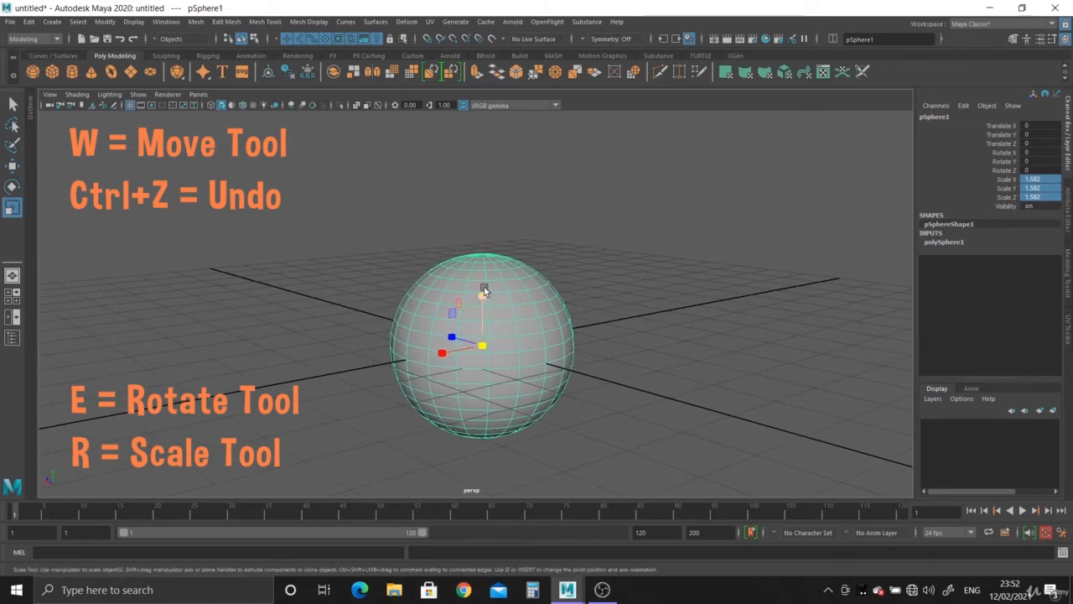
pyautogui.keyDown('alt'); pyautogui.moveTo(491, 285); pyautogui.dragTo(546, 296); pyautogui.keyUp('alt')
pyautogui.moveTo(484, 255); pyautogui.dragTo(469, 105)
pyautogui.keyDown('alt'); pyautogui.moveTo(612, 353); pyautogui.dragTo(419, 282, button='right'); pyautogui.keyUp('alt')
pyautogui.keyDown('alt'); pyautogui.moveTo(419, 283); pyautogui.dragTo(419, 319, button='middle'); pyautogui.keyUp('alt')
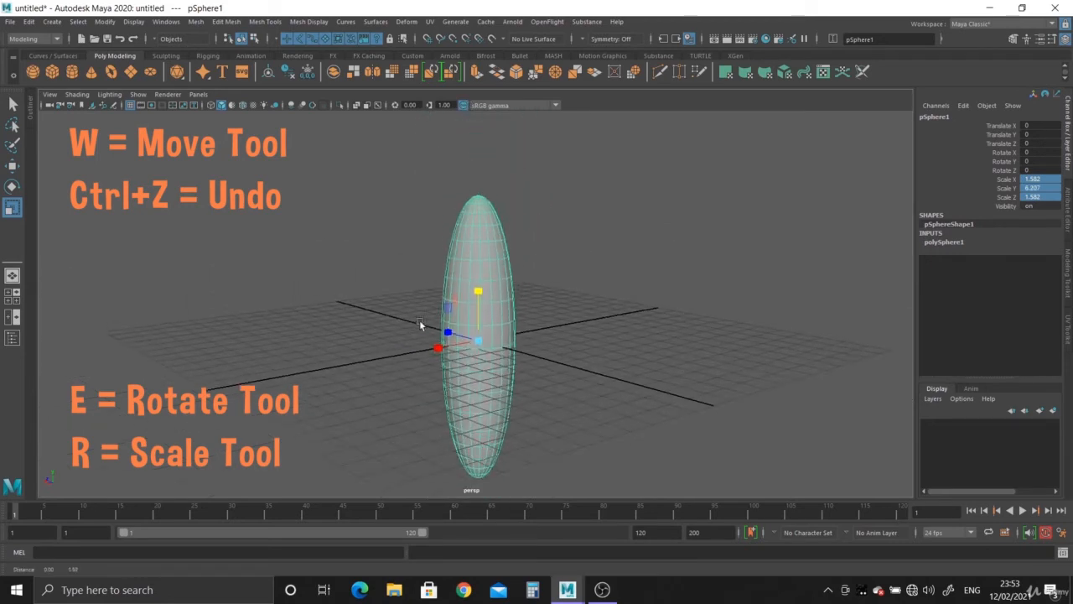
pyautogui.moveTo(478, 291)
pyautogui.mouseDown()
pyautogui.moveTo(489, 233)
pyautogui.moveTo(498, 291)
pyautogui.mouseUp()
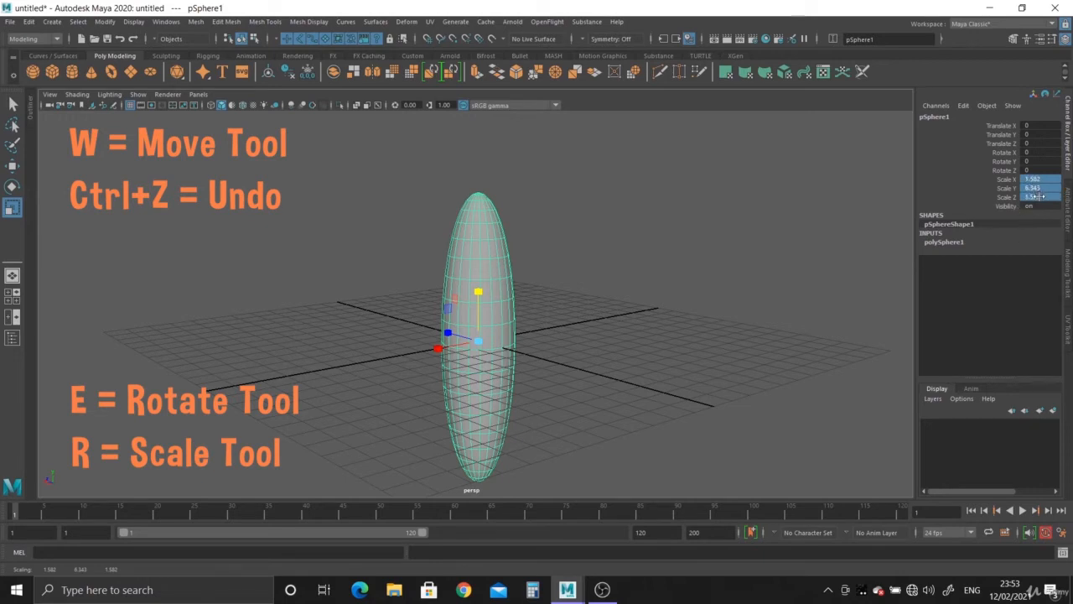
pyautogui.press('Return')
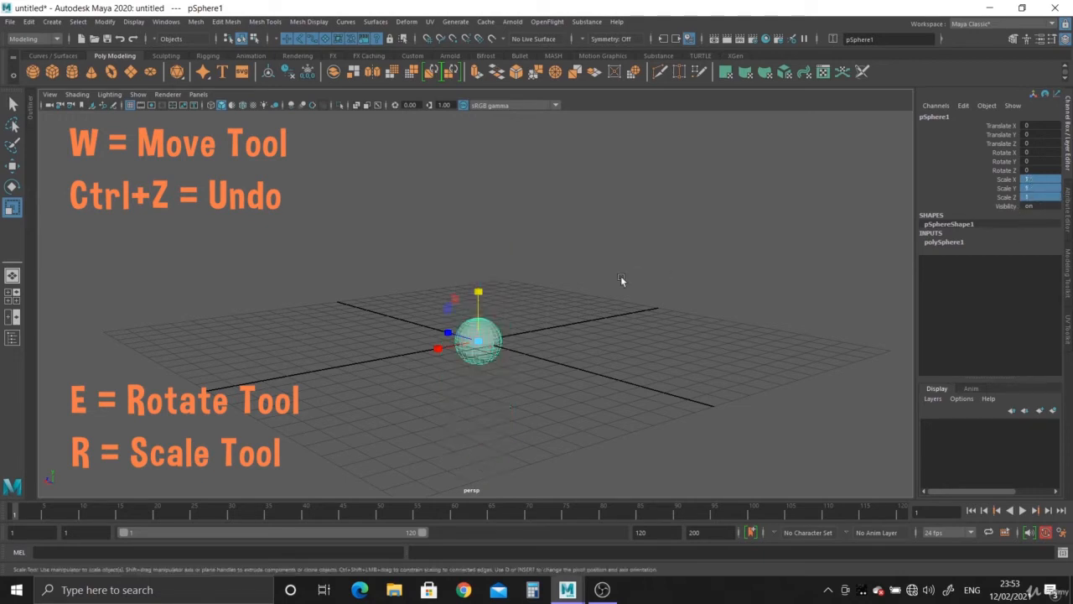
# Stretch the sphere along Y with the Scale tool, then reset Scale Y to 1
pyautogui.moveTo(478, 292); pyautogui.dragTo(479, 164)
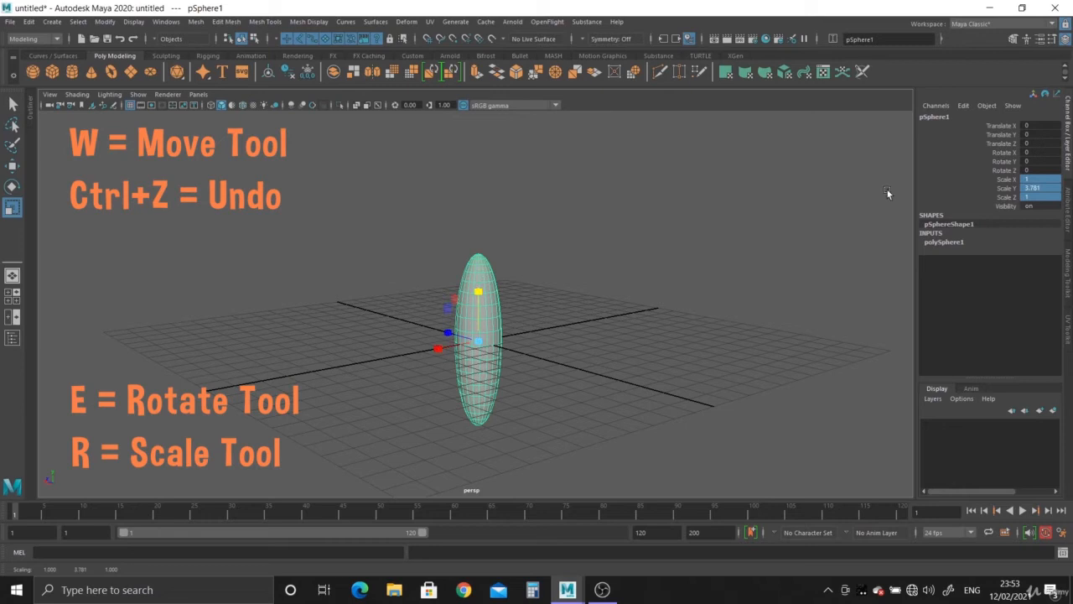
pyautogui.moveTo(479, 292); pyautogui.dragTo(479, 220)
pyautogui.doubleClick(1028, 188)
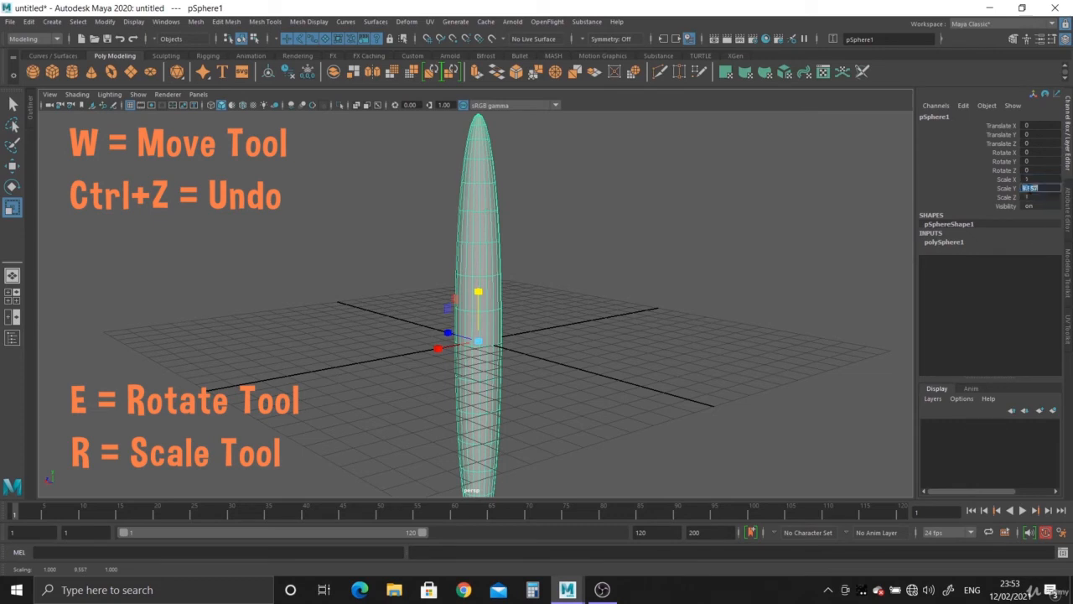
pyautogui.write('1')
pyautogui.press('Return')
# Stretch the sphere along X with the Scale tool, then reset Scale X to 1
pyautogui.keyDown('alt'); pyautogui.moveTo(637, 302); pyautogui.dragTo(2, 348); pyautogui.keyUp('alt')
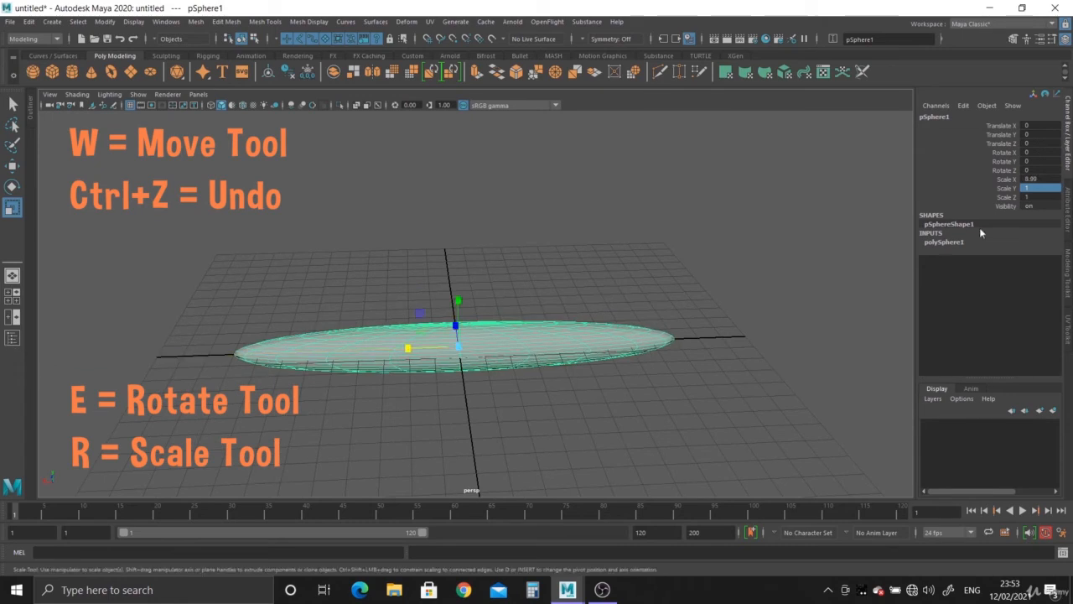
pyautogui.doubleClick(1040, 179)
pyautogui.press('Return')
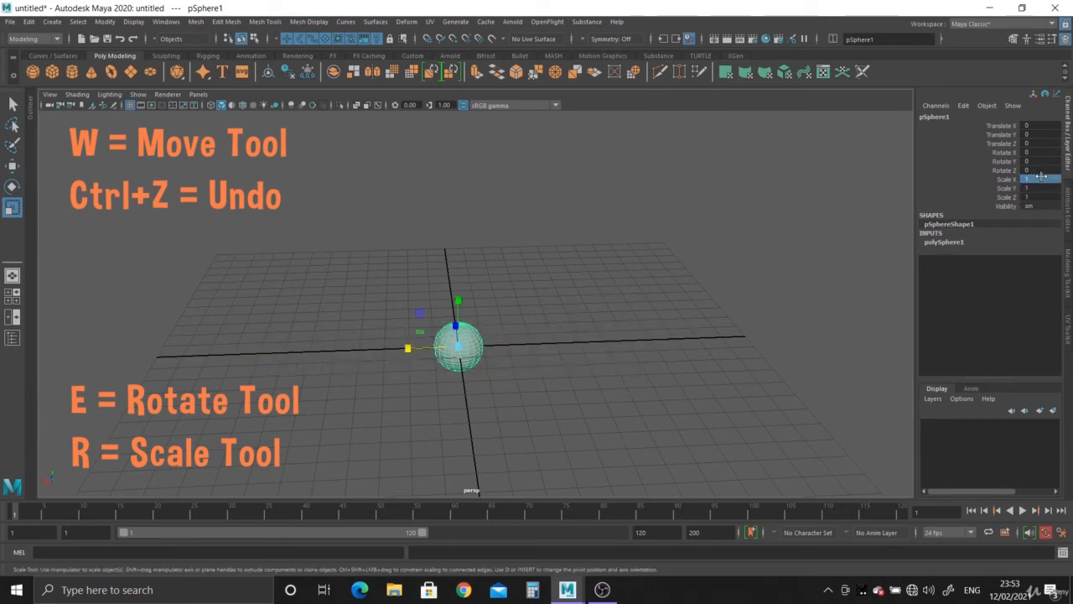
# Stretch the sphere to about 7.5 along Z and about 3.4 along Y with the Scale tool
pyautogui.keyDown('alt'); pyautogui.moveTo(748, 274); pyautogui.dragTo(122, 310); pyautogui.keyUp('alt')
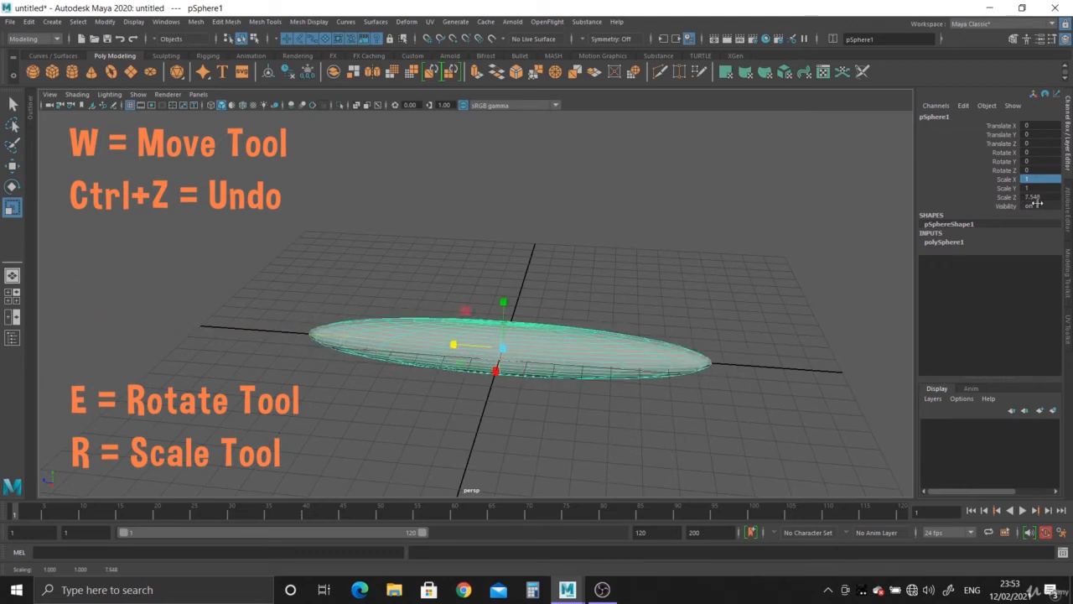
pyautogui.keyDown('alt'); pyautogui.moveTo(658, 356); pyautogui.dragTo(489, 171); pyautogui.keyUp('alt')
pyautogui.keyDown('alt'); pyautogui.moveTo(522, 289); pyautogui.dragTo(514, 381); pyautogui.keyUp('alt')
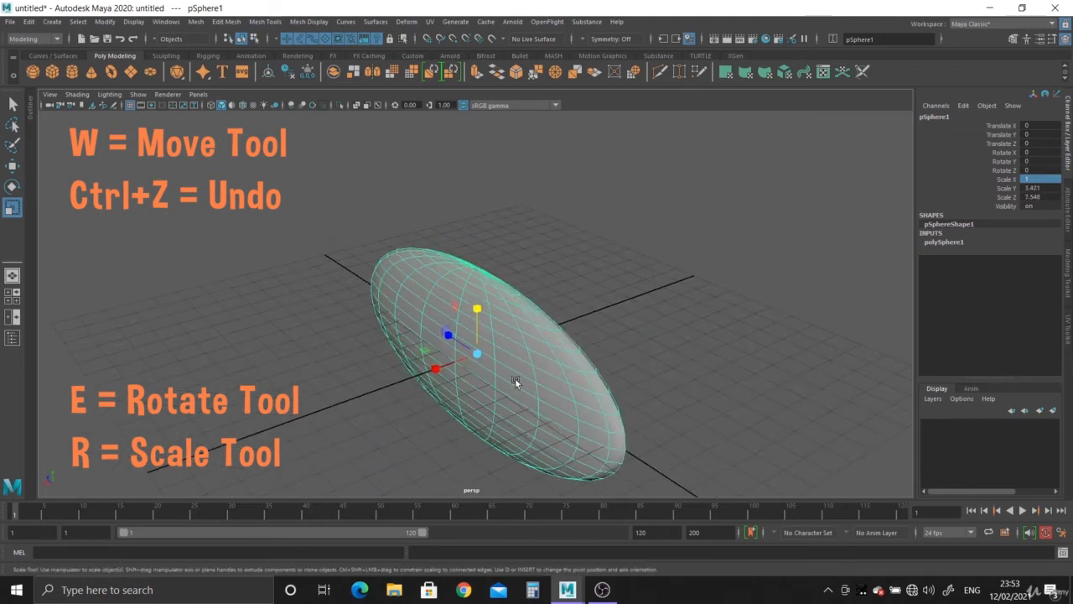
# Stretch the sphere to about 4 along X with the Scale tool, then reset Scale X, Y and Z to 1
pyautogui.moveTo(435, 368); pyautogui.dragTo(719, 272)
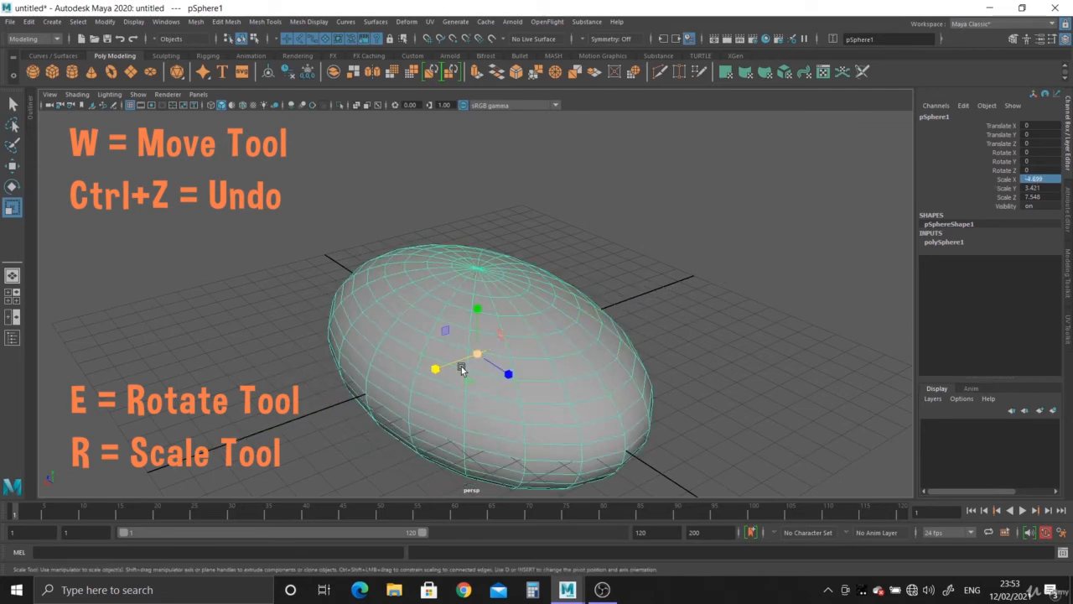
pyautogui.moveTo(436, 369); pyautogui.dragTo(486, 345)
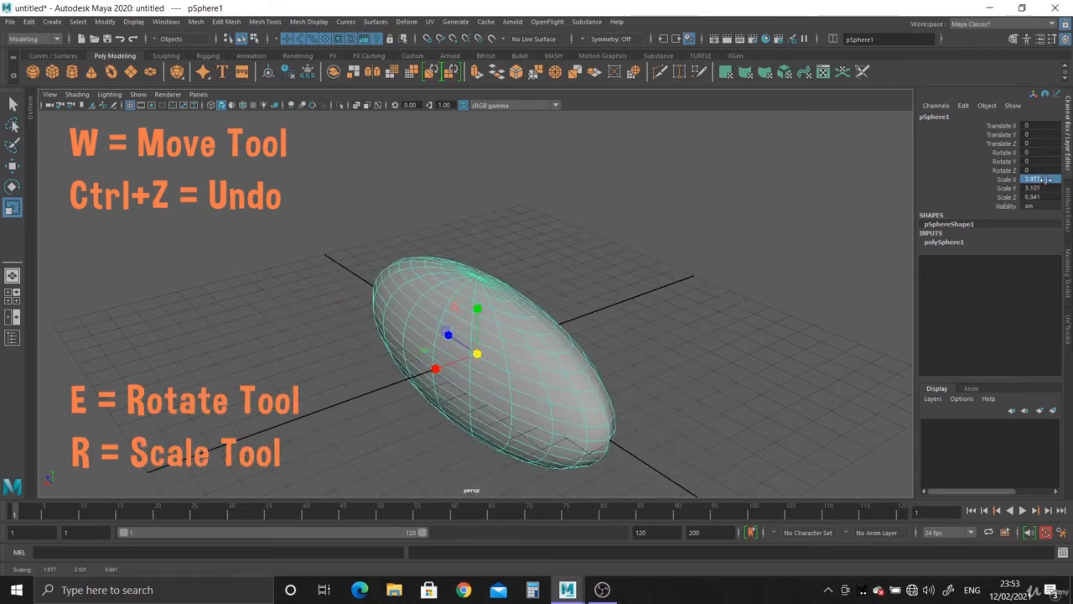
pyautogui.moveTo(1048, 179); pyautogui.dragTo(1049, 198)
pyautogui.write('1')
pyautogui.press('Return')
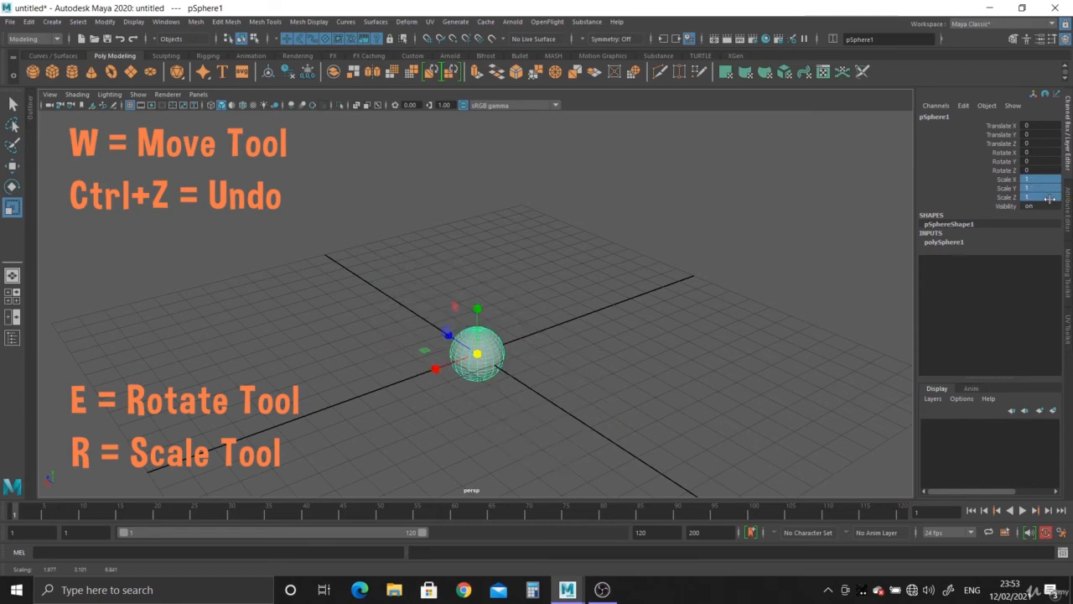
# Switch between the Move, Rotate and Scale tools, ending with the Scale tool active
pyautogui.keyDown('alt'); pyautogui.moveTo(543, 350); pyautogui.dragTo(351, 295); pyautogui.keyUp('alt')
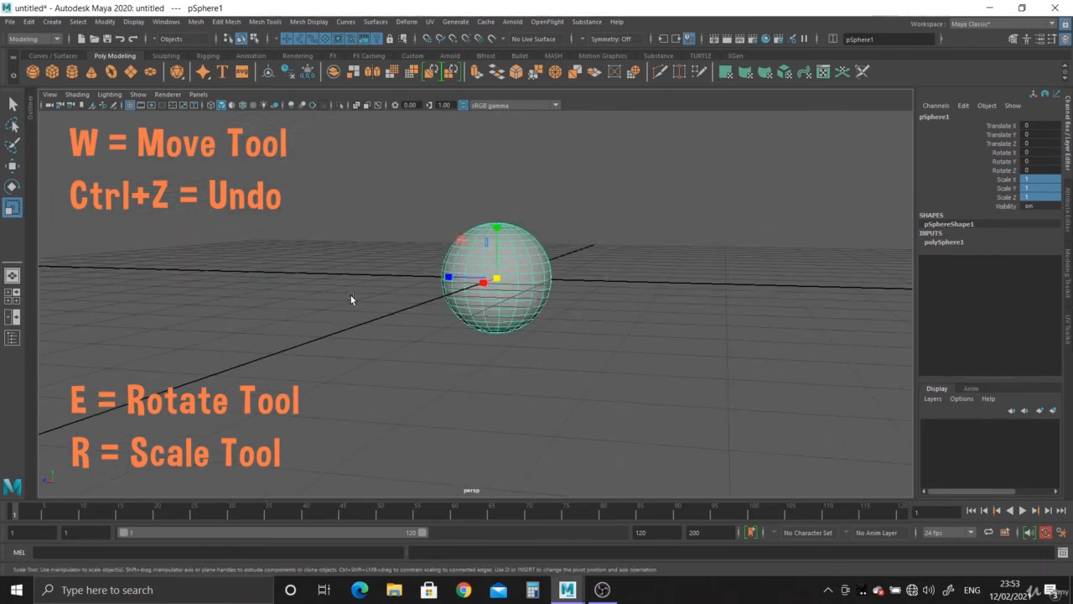
pyautogui.press('w')
pyautogui.click(13, 186)
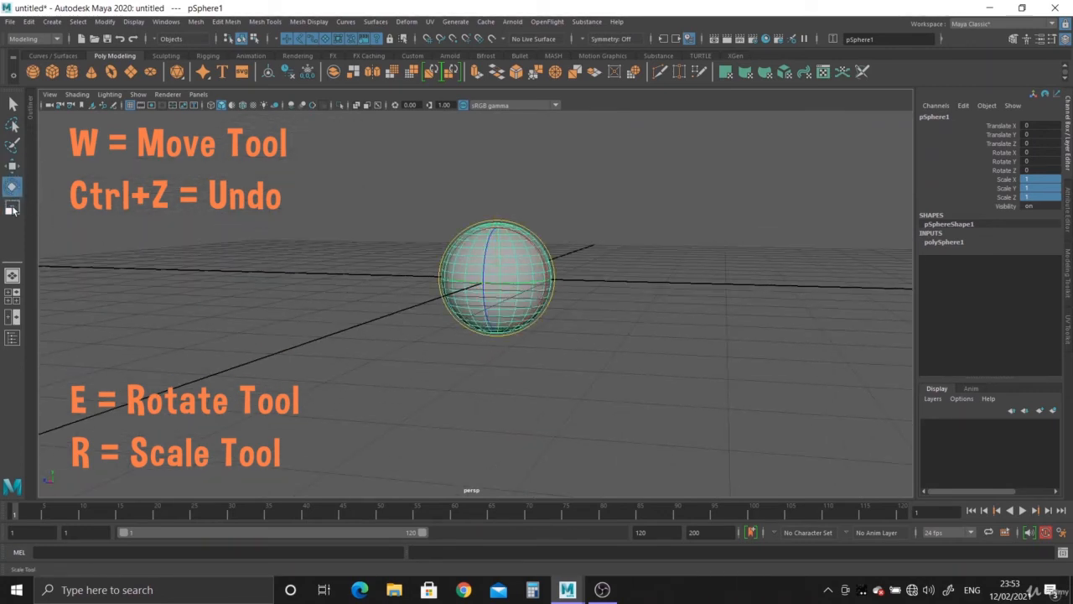
pyautogui.click(12, 206)
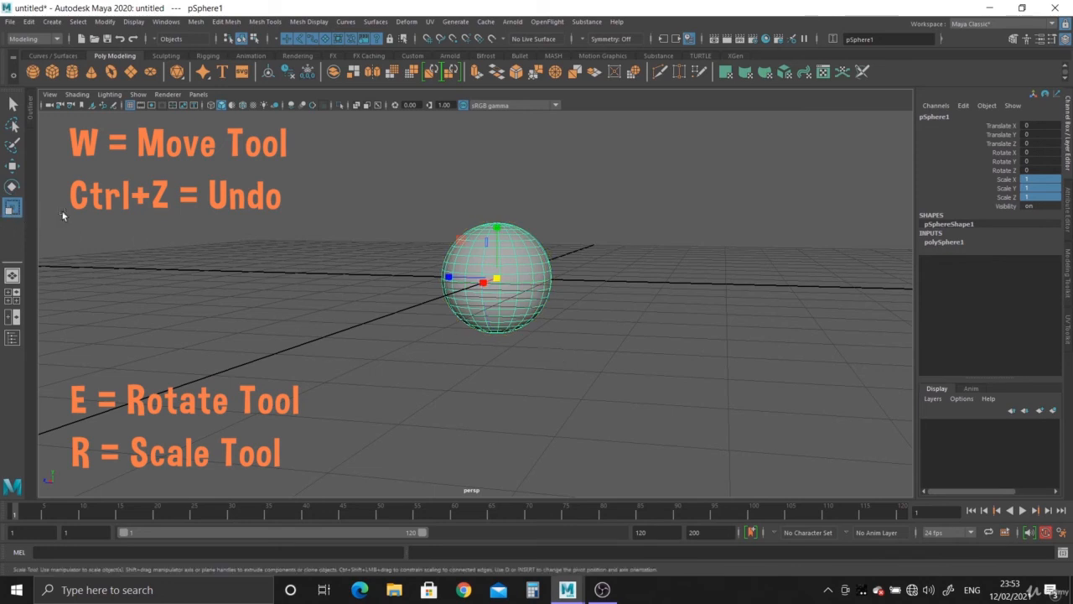
pyautogui.press('w')
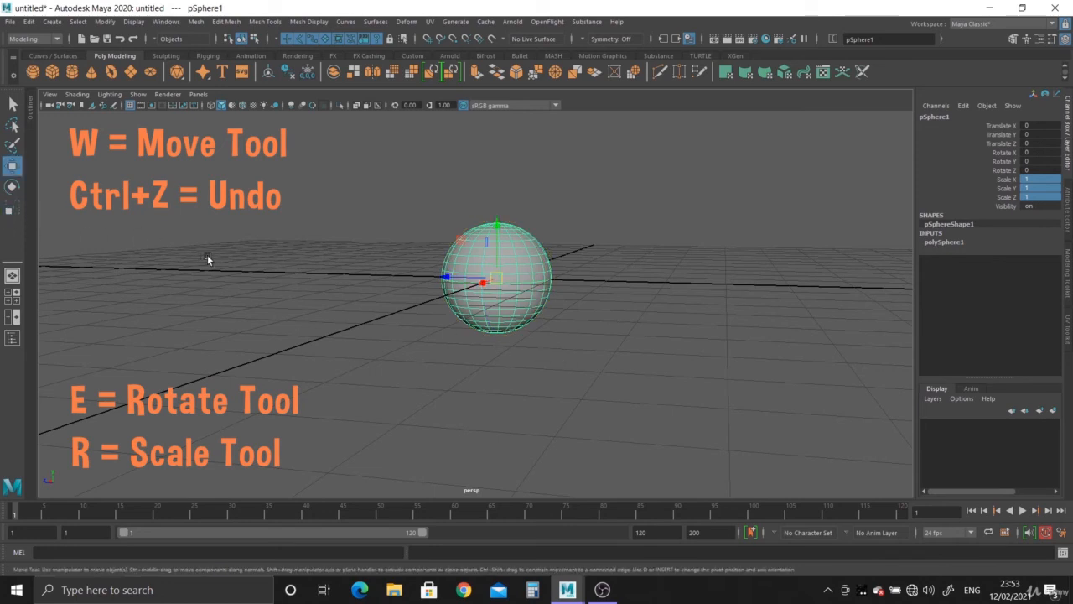
pyautogui.press('e')
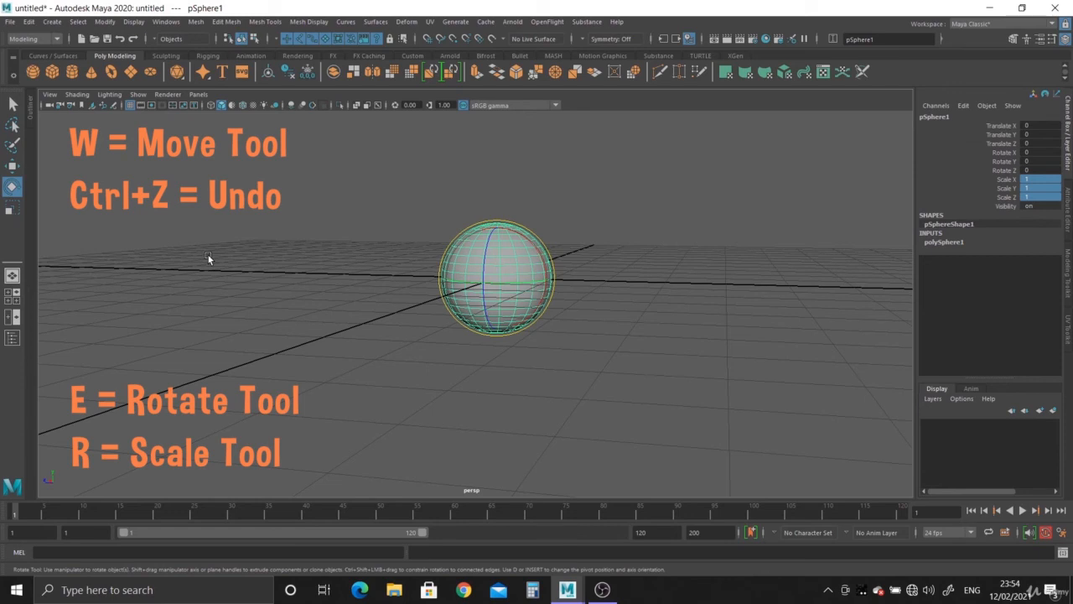
pyautogui.press('r')
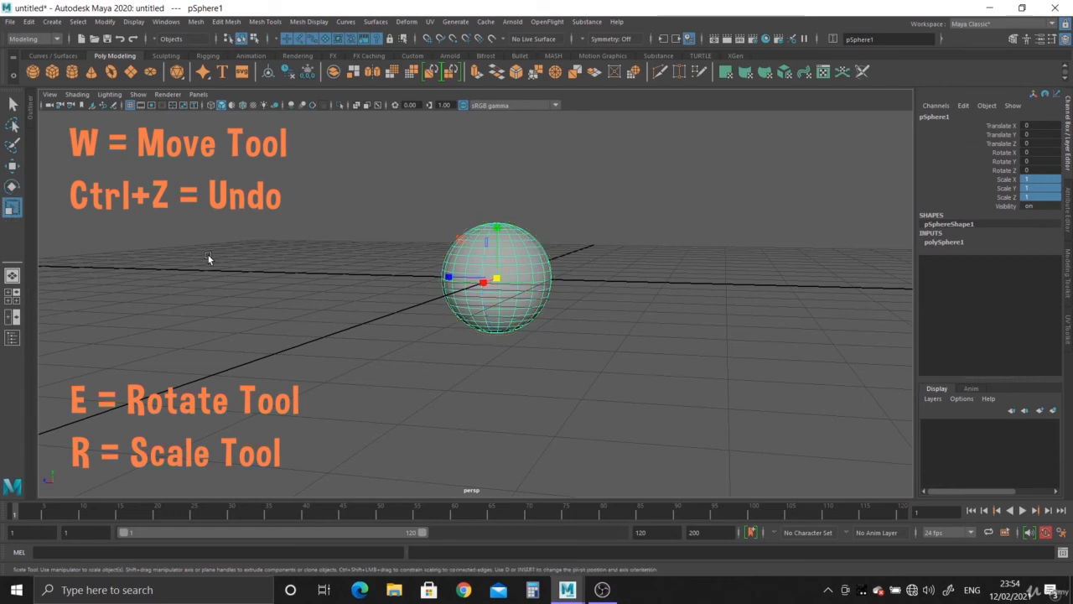